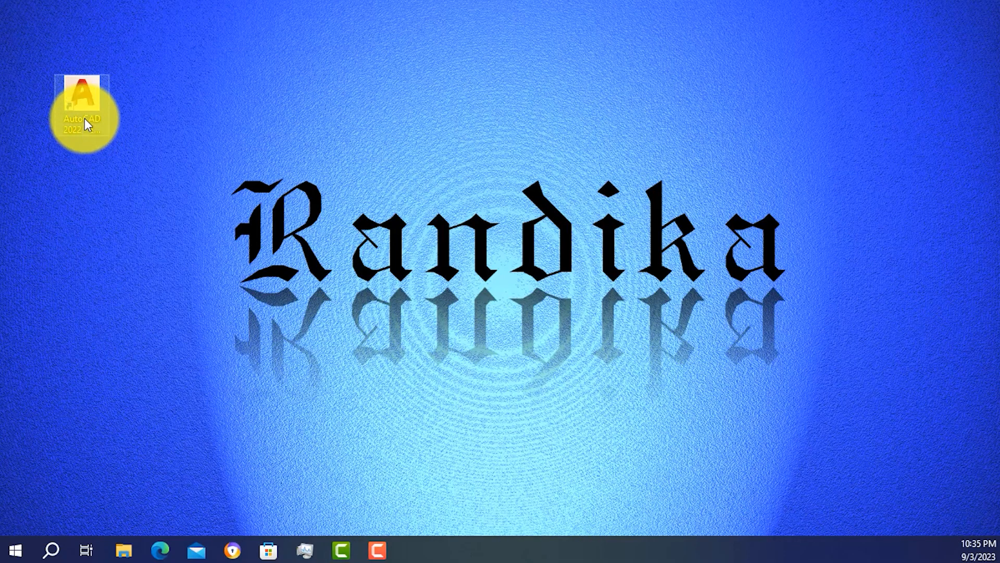
# Launch AutoCAD 2022 from the Windows search and start a new blank drawing
pyautogui.click(76, 86)
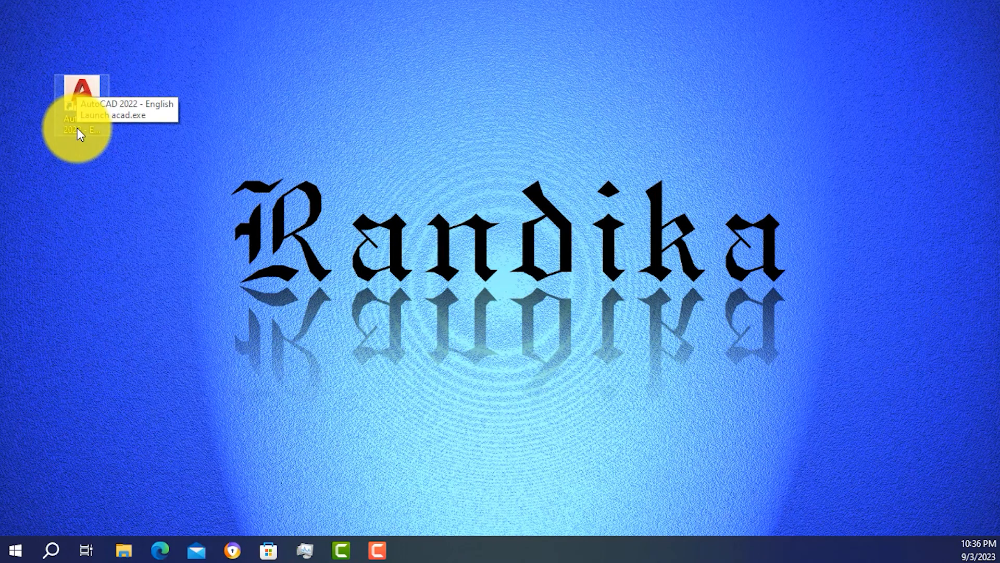
pyautogui.click(51, 546)
pyautogui.write('auto')
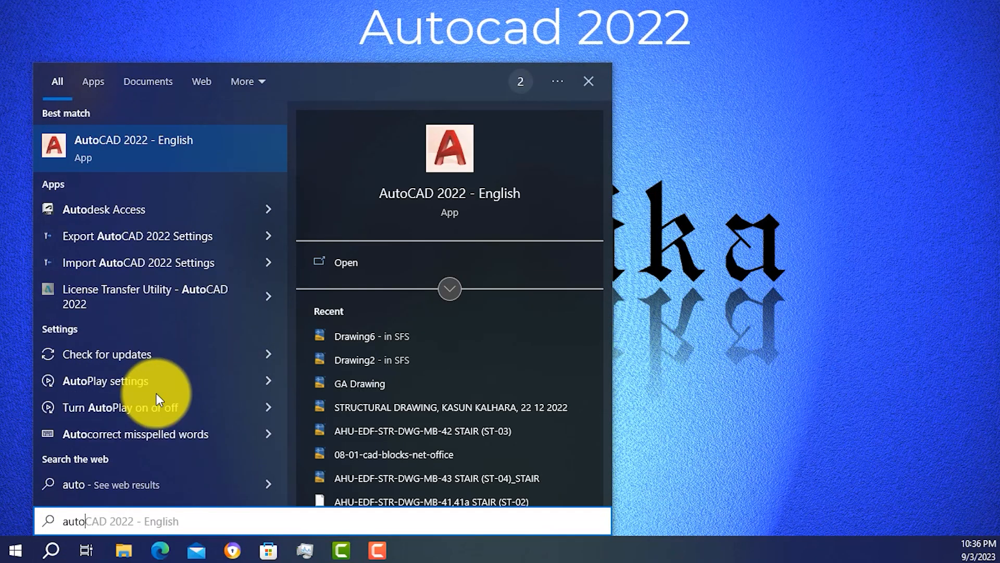
pyautogui.click(205, 145)
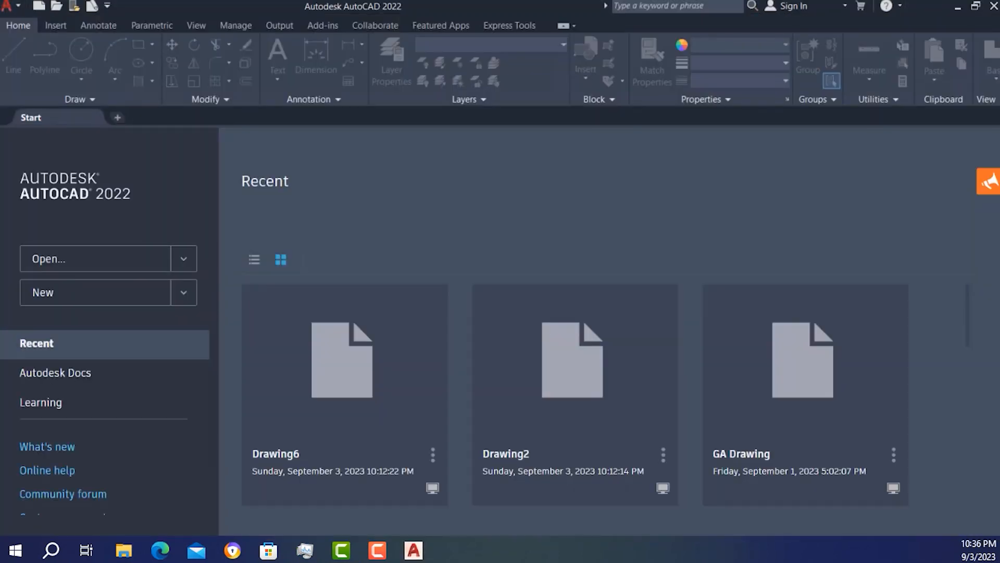
pyautogui.click(61, 290)
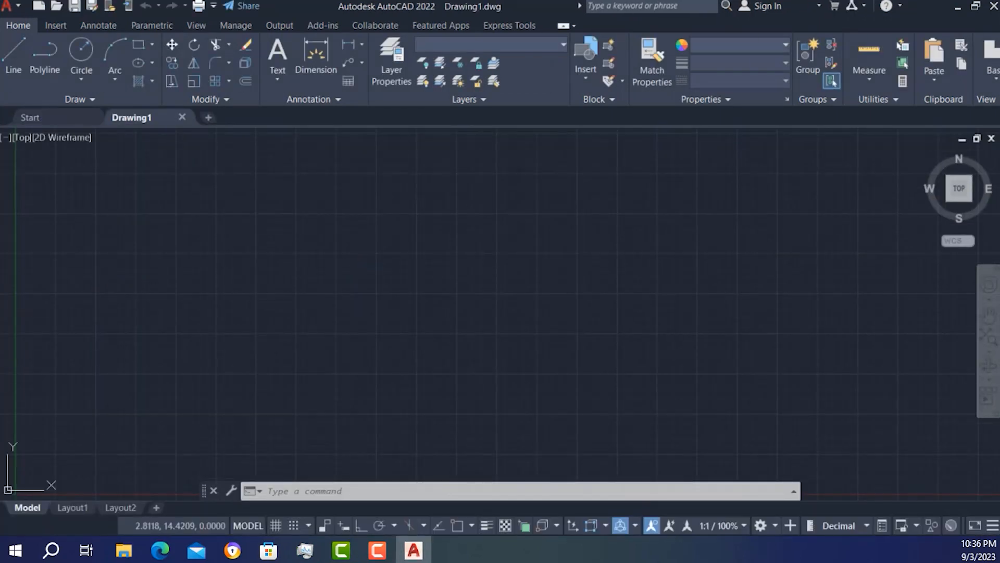
pyautogui.scroll(-2, 279, 316)
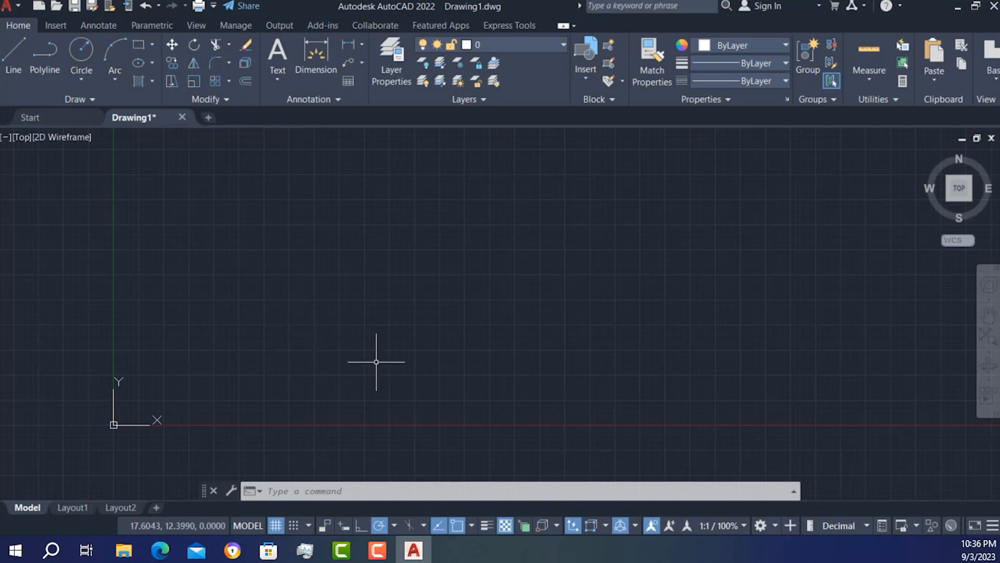
# Show the classic menu bar above the ribbon
pyautogui.click(20, 6)
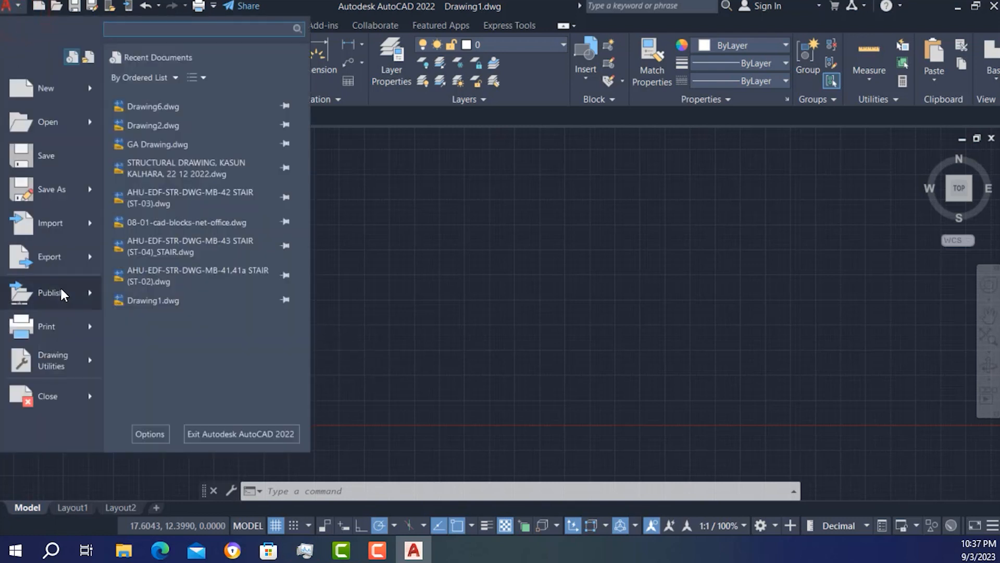
pyautogui.click(76, 358)
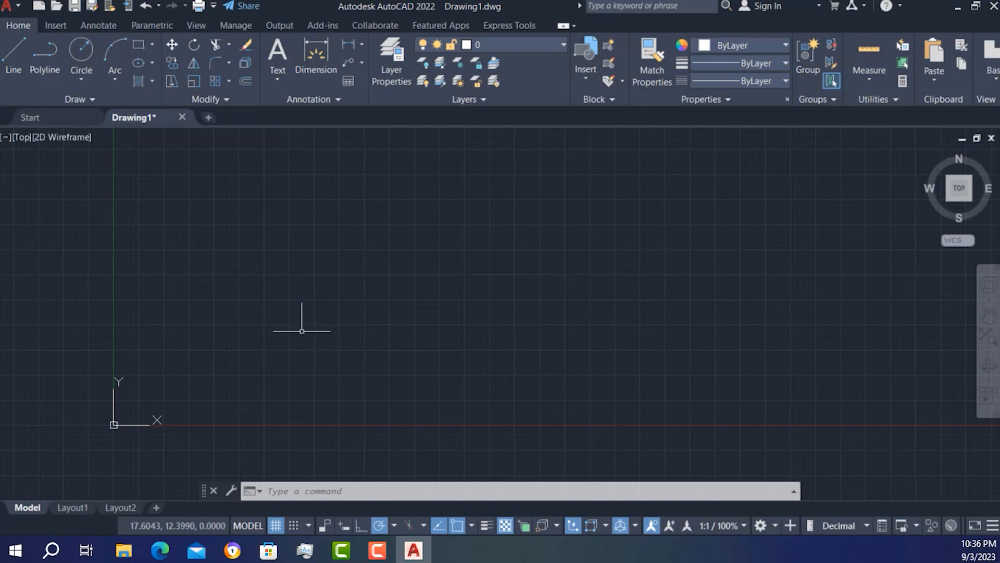
pyautogui.click(213, 6)
pyautogui.click(272, 360)
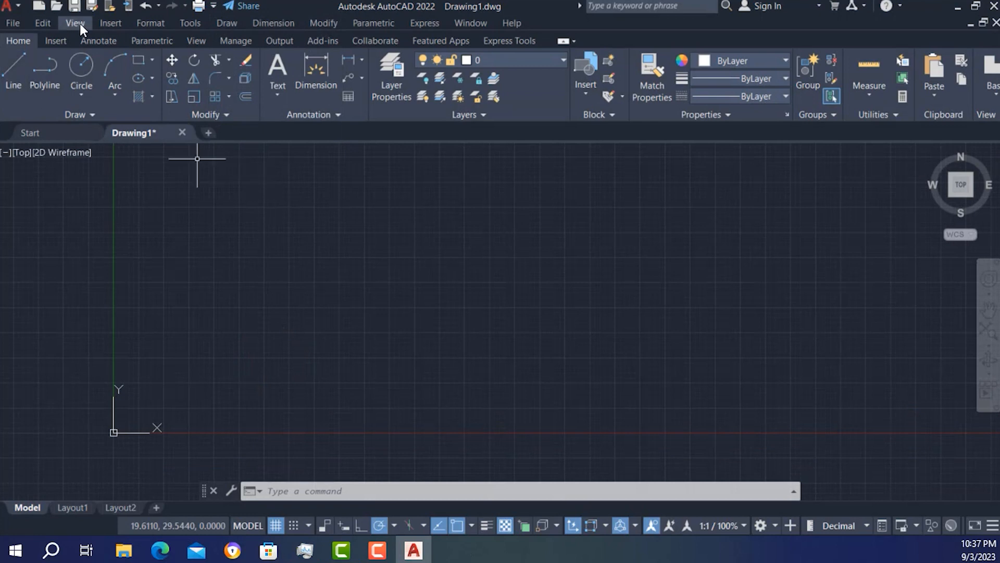
pyautogui.click(142, 23)
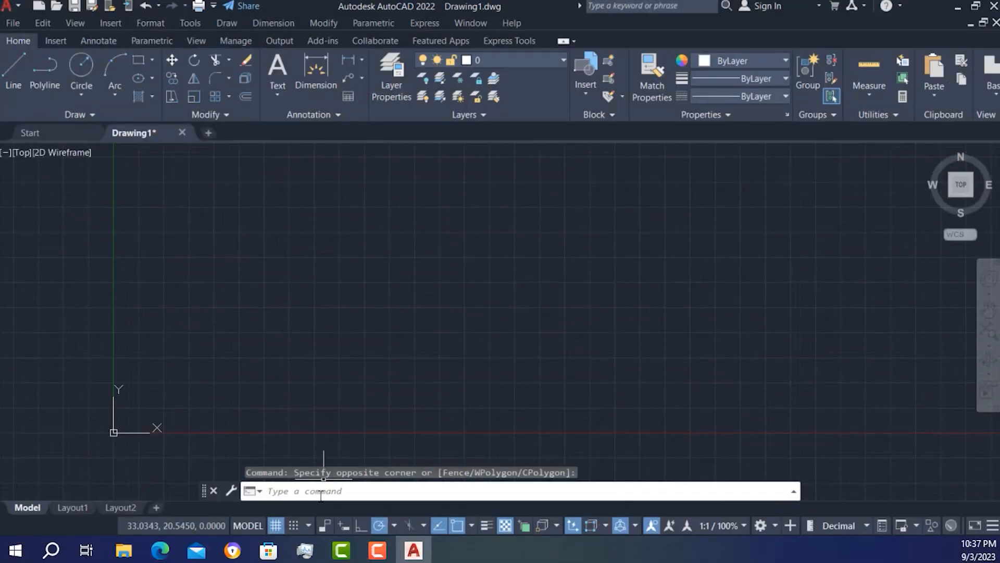
# Open the Drawing Units settings with the UNITS command
pyautogui.write('u')
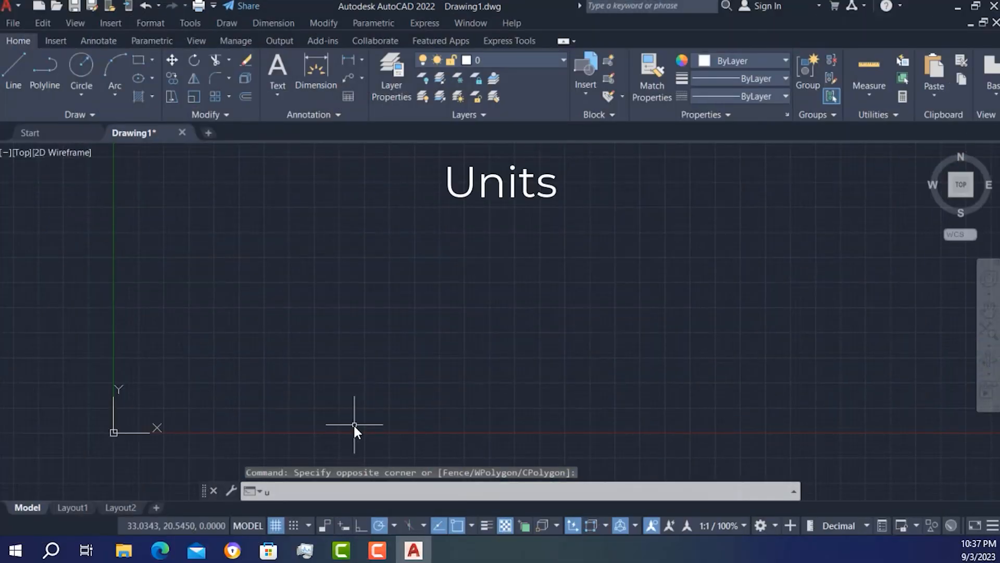
pyautogui.write('nits')
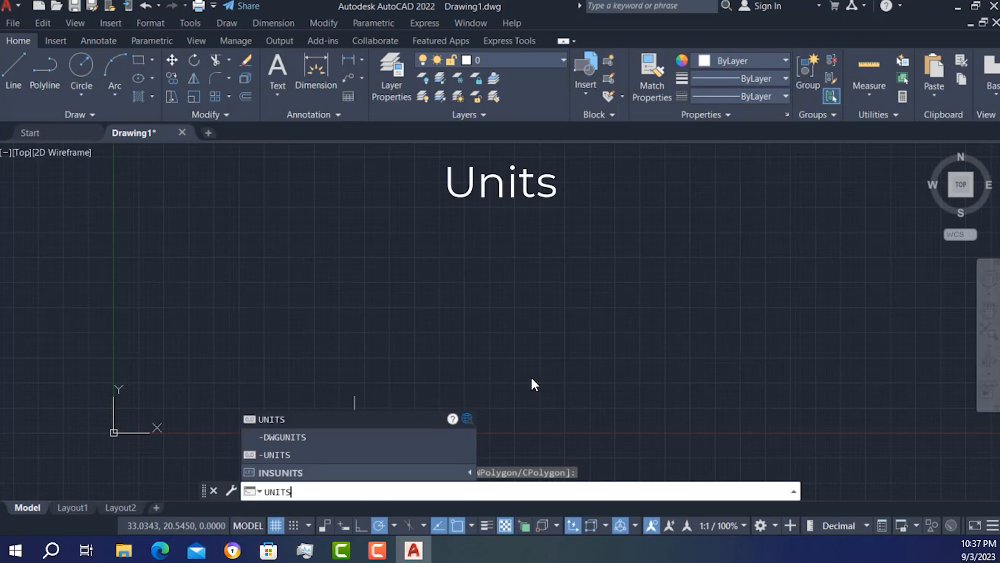
pyautogui.click(290, 417)
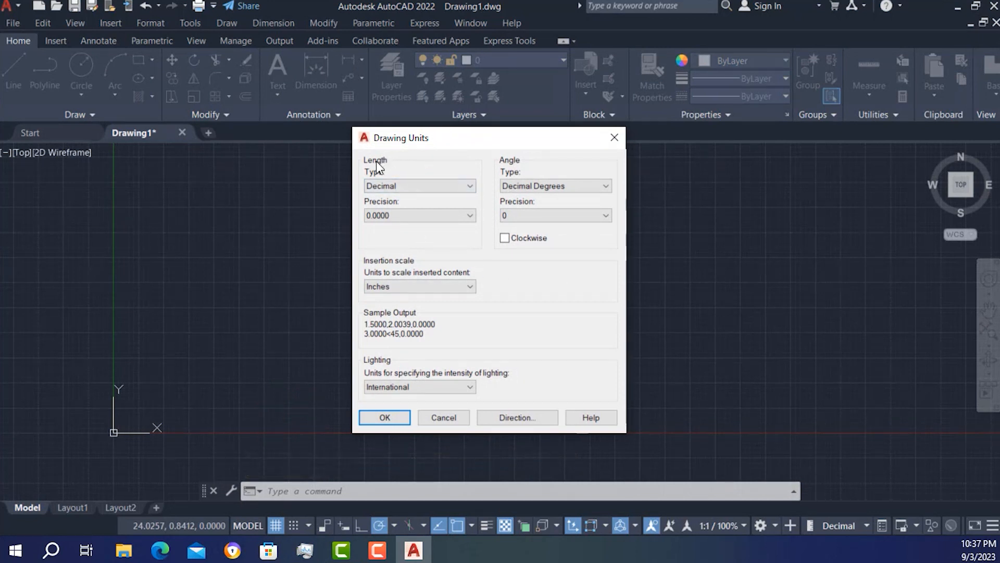
# Try the Architectural length type and set the length type back to Decimal
pyautogui.click(406, 186)
pyautogui.click(422, 195)
pyautogui.click(423, 188)
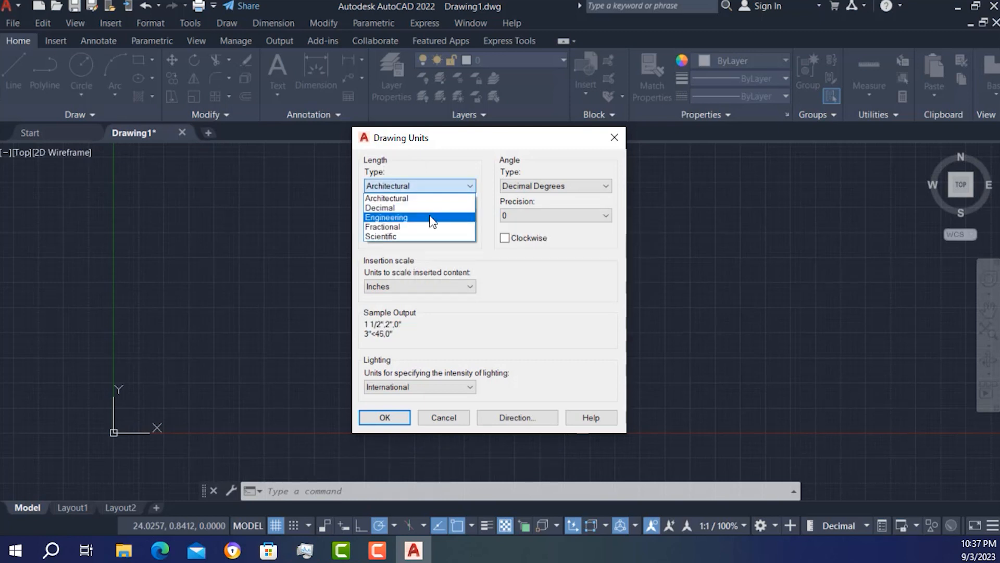
pyautogui.click(422, 207)
pyautogui.click(425, 188)
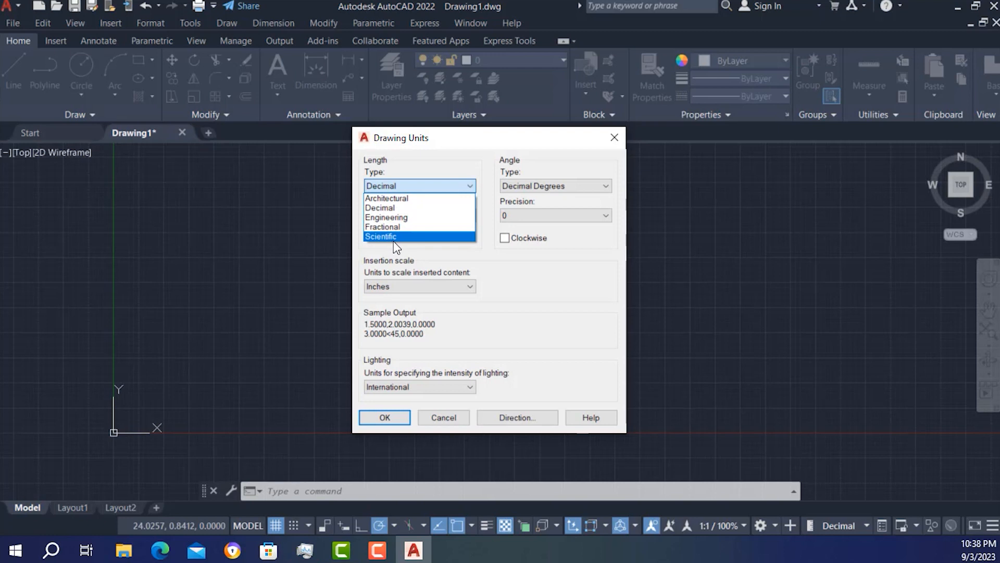
pyautogui.click(412, 199)
pyautogui.click(423, 190)
pyautogui.click(420, 207)
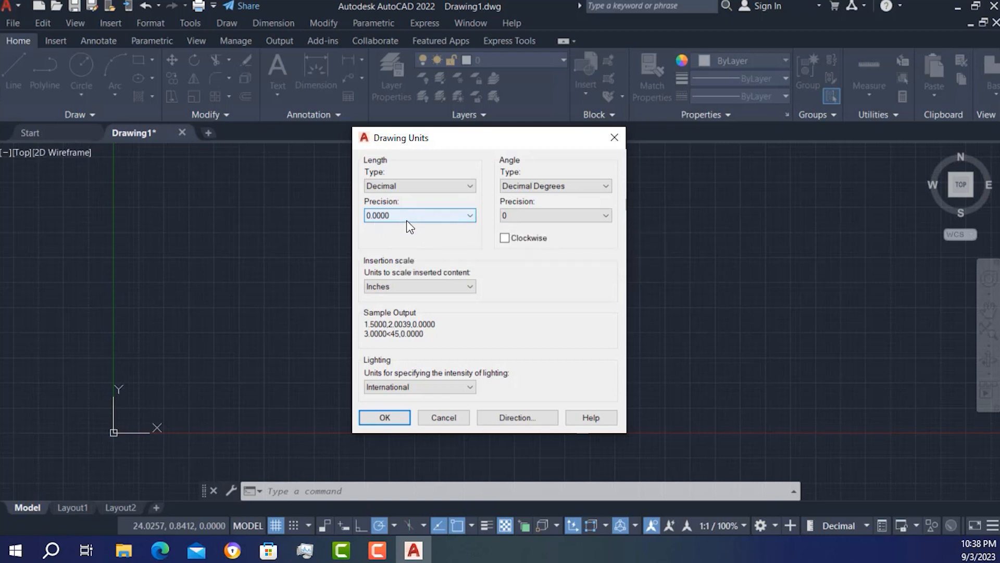
# Set the length precision to two decimal places (0.00)
pyautogui.click(408, 219)
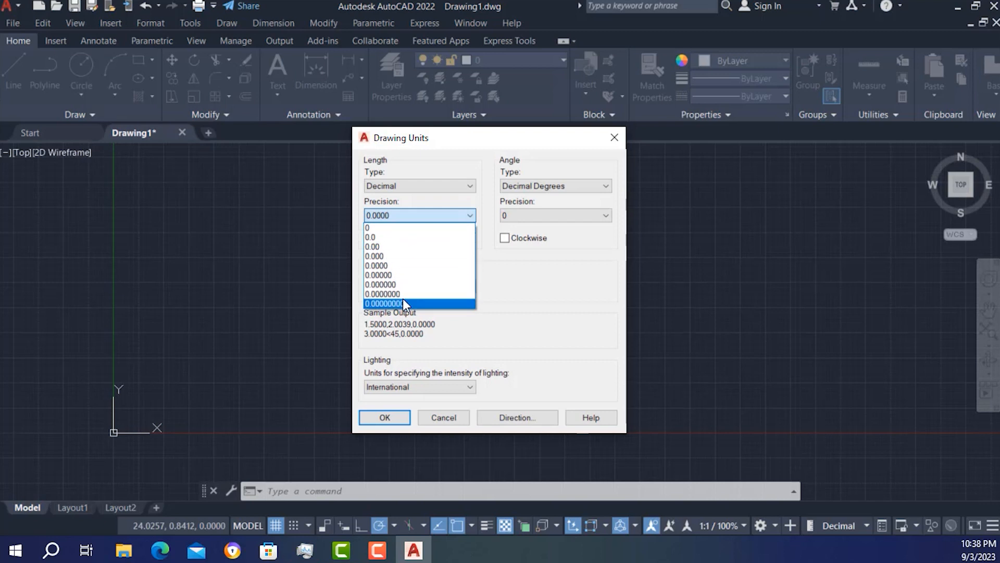
pyautogui.click(426, 247)
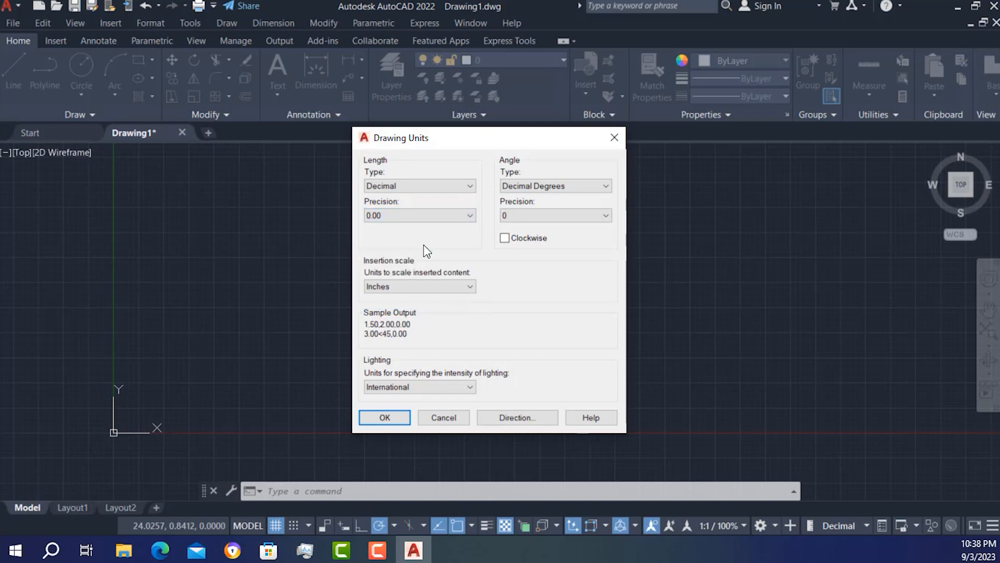
pyautogui.scroll(-2, 417, 217)
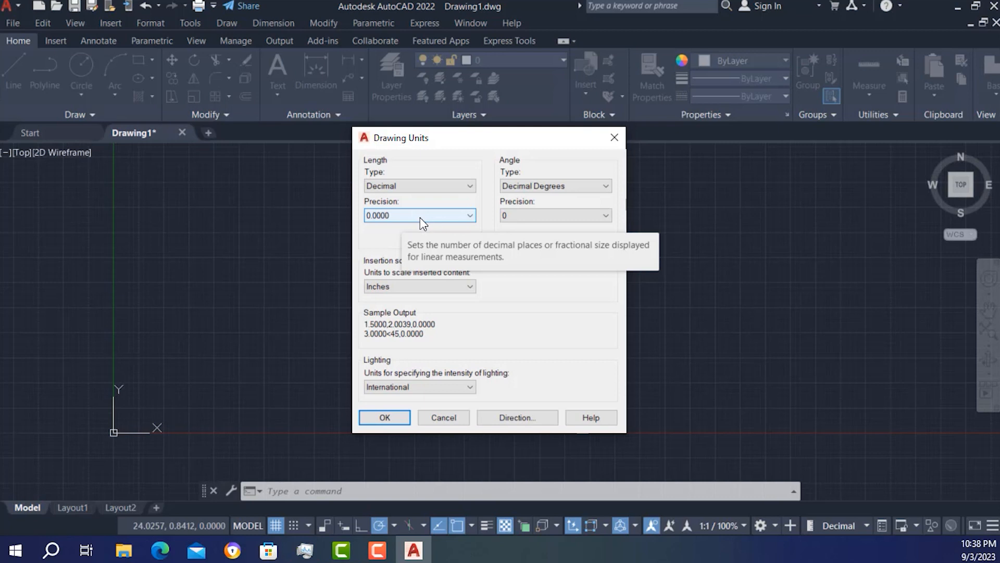
pyautogui.scroll(2, 406, 220)
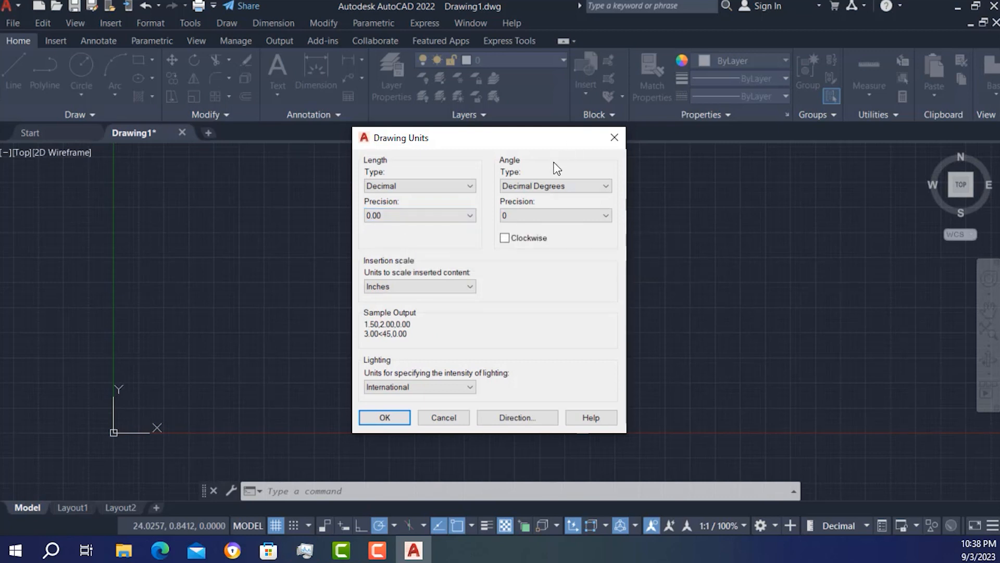
# Keep the angle type at Decimal Degrees, and try the Clockwise direction before turning it off again
pyautogui.click(537, 188)
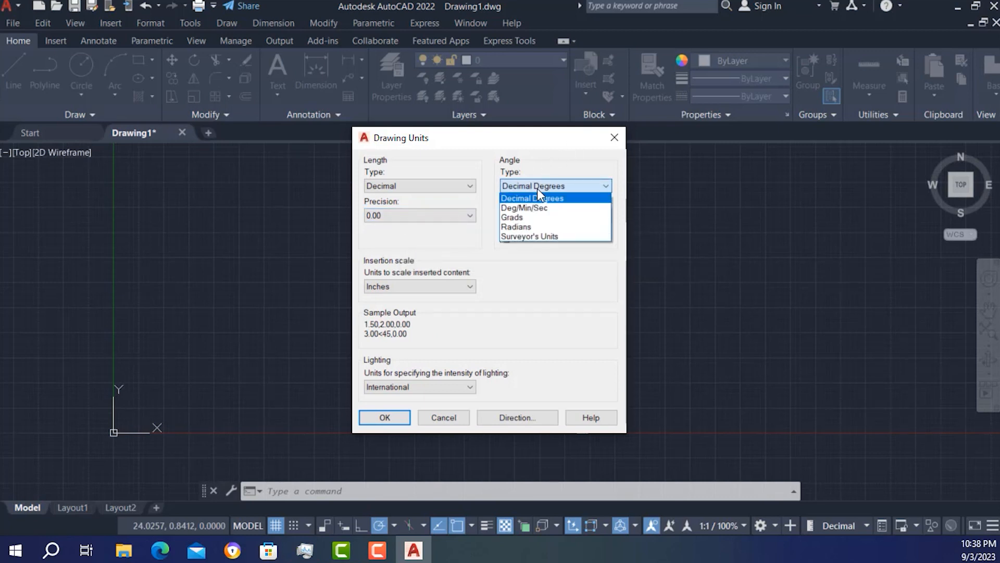
pyautogui.click(550, 196)
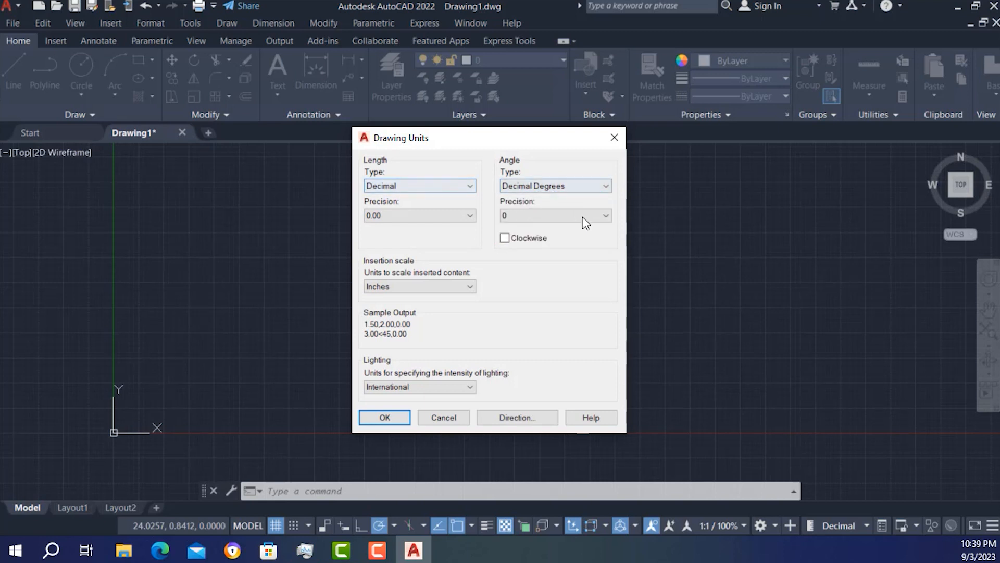
pyautogui.click(503, 243)
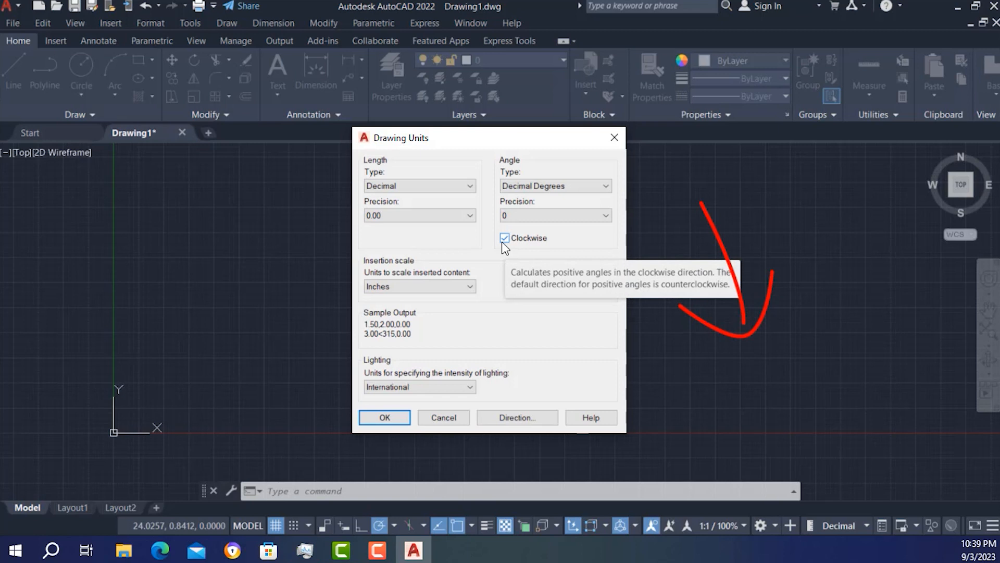
pyautogui.click(503, 243)
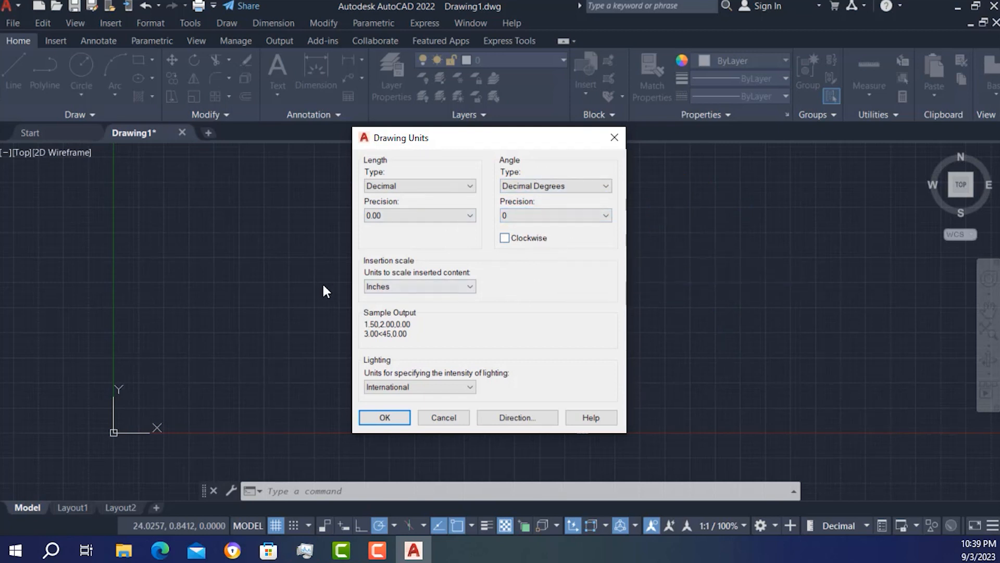
# Compare the insertion scale units with the Architectural length type and restore the Decimal length type
pyautogui.click(405, 286)
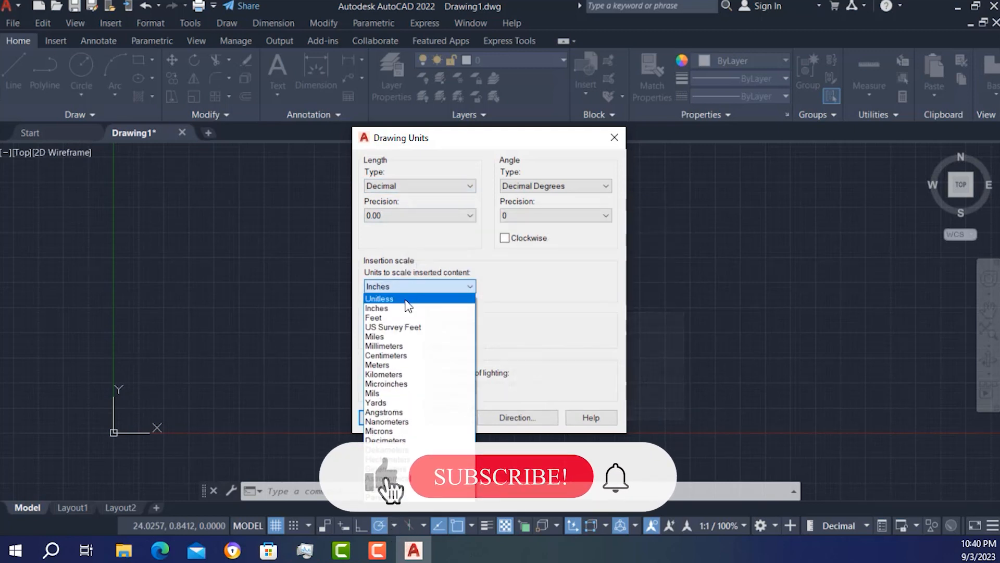
pyautogui.click(435, 289)
pyautogui.click(414, 186)
pyautogui.click(413, 198)
pyautogui.click(417, 287)
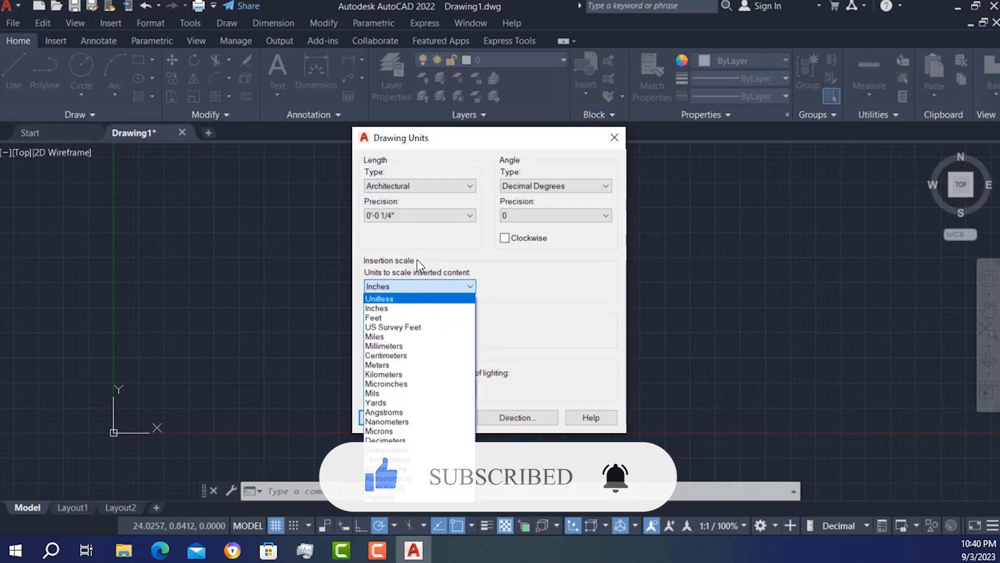
pyautogui.click(420, 186)
pyautogui.click(420, 186)
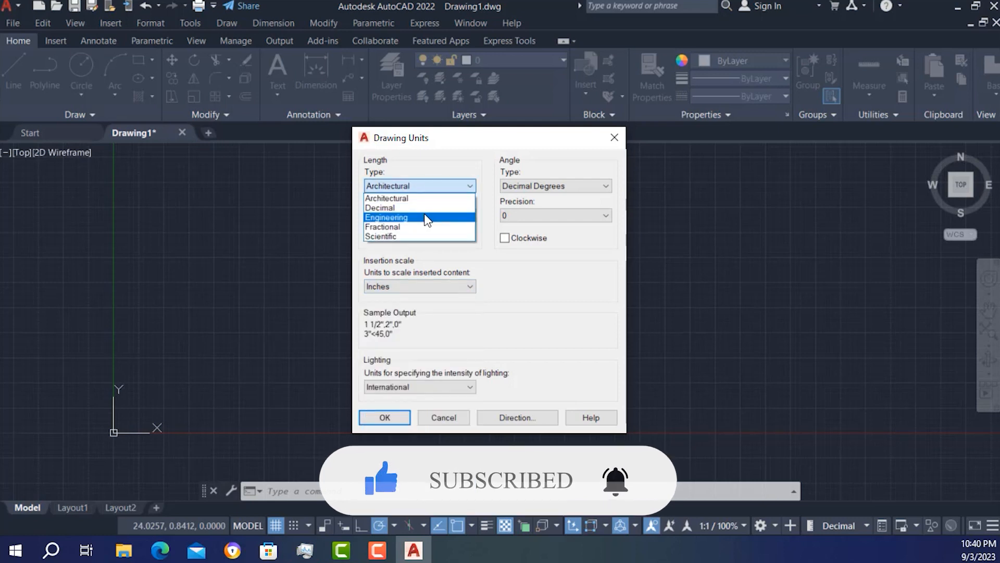
pyautogui.click(427, 208)
# Set the insertion scale to Millimeters with the Decimal length type and apply the drawing units
pyautogui.click(417, 287)
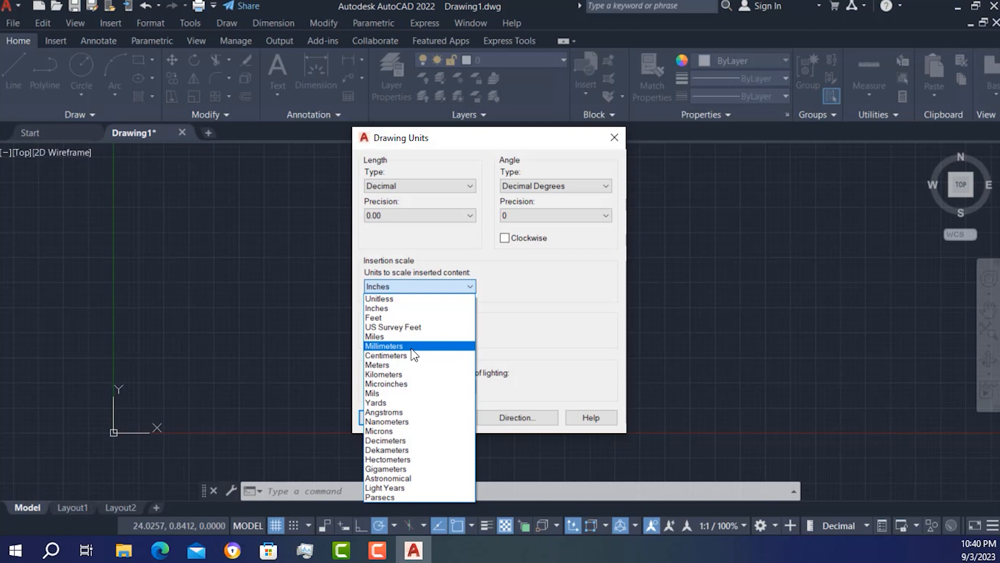
pyautogui.click(410, 348)
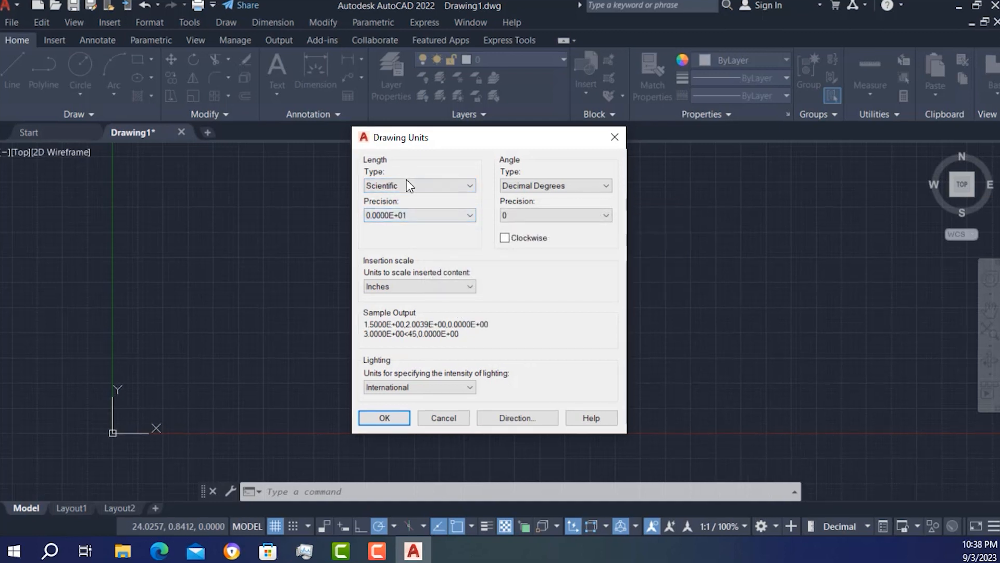
pyautogui.click(407, 181)
pyautogui.click(501, 342)
pyautogui.click(424, 187)
pyautogui.click(426, 199)
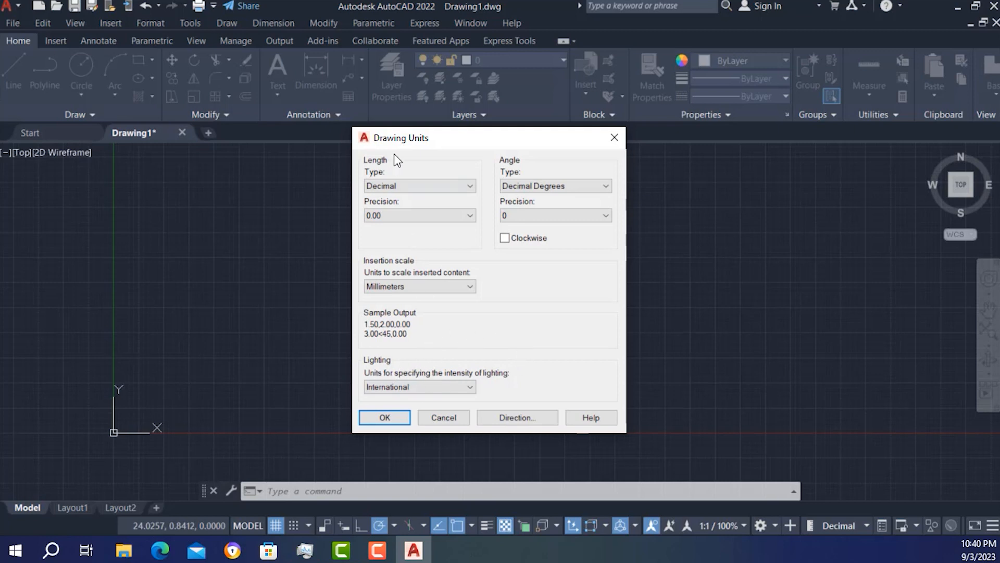
pyautogui.click(382, 417)
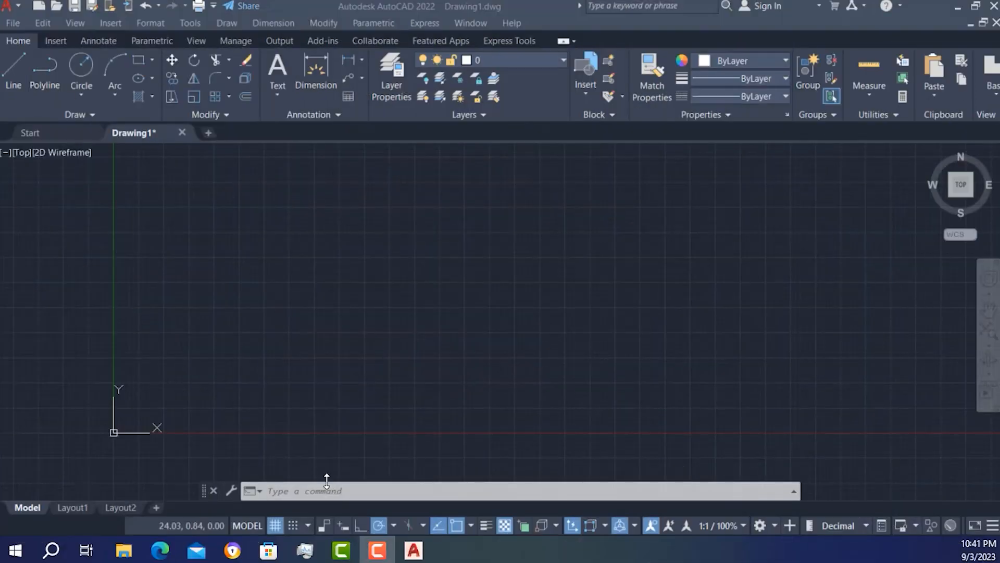
# Set the model space limits with LIMITS, using lower left corner 0,0 and upper right corner 100,50
pyautogui.click(329, 490)
pyautogui.write('limits')
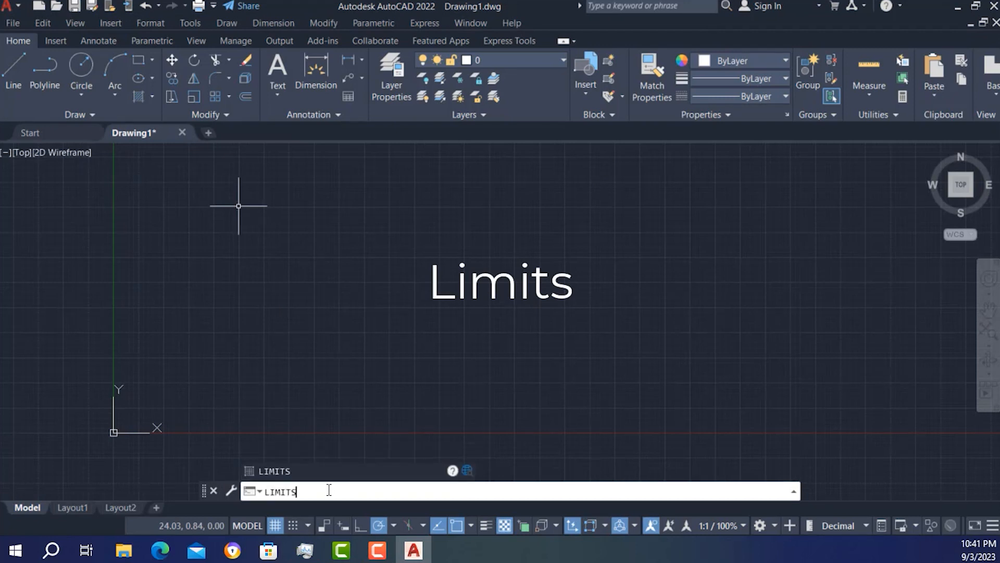
pyautogui.press('Return')
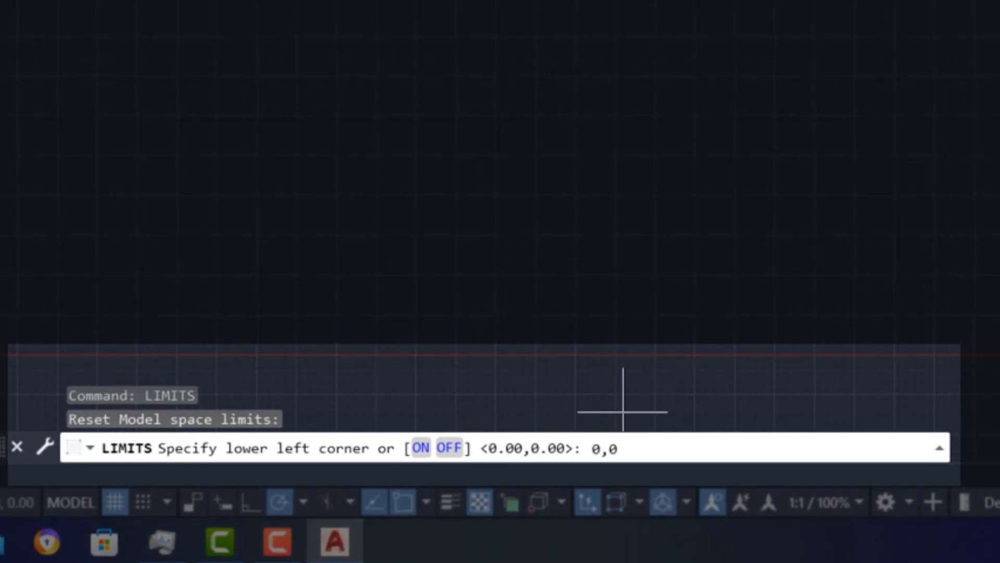
pyautogui.press('Return')
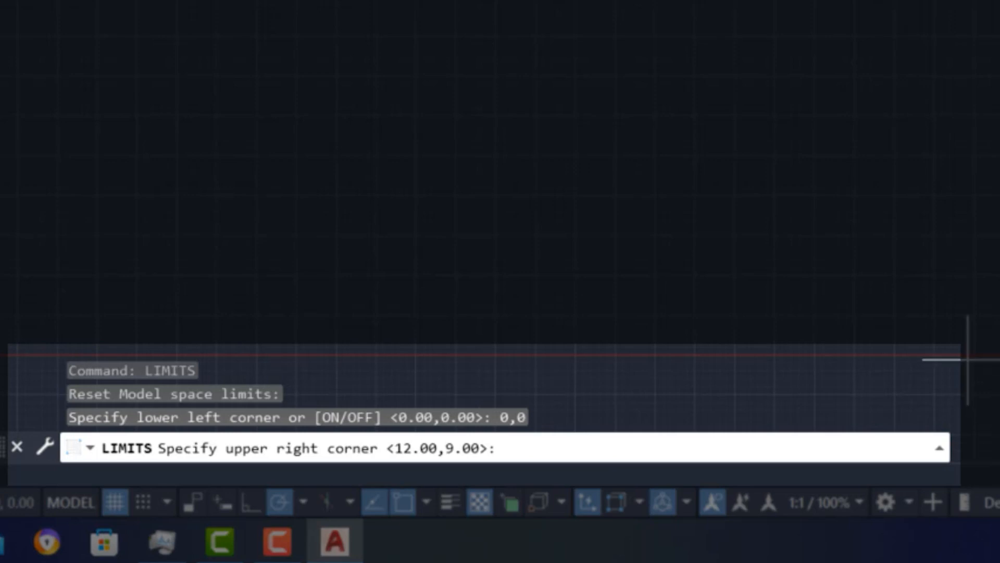
pyautogui.write('00,')
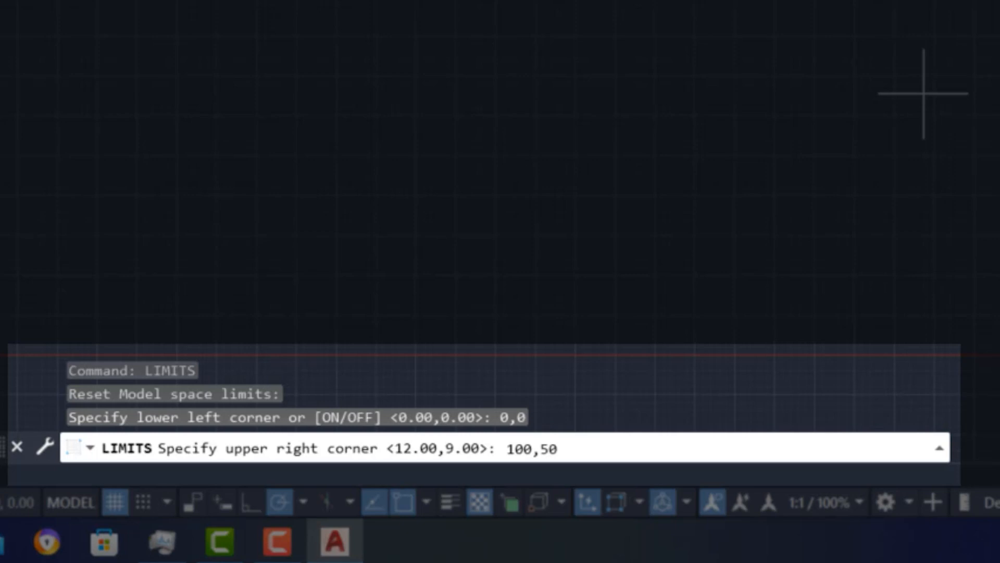
pyautogui.write('50')
pyautogui.press('Return')
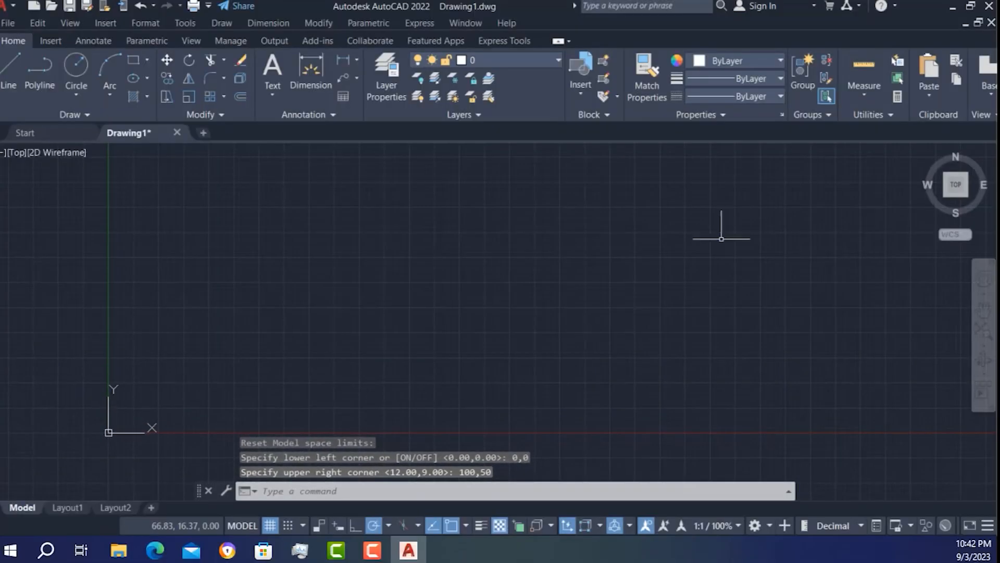
# Restrict the grid to the drawing limits by turning off Display grid beyond Limits in the snap and grid drafting settings
pyautogui.scroll(-4, 722, 239)
pyautogui.moveTo(677, 247); pyautogui.dragTo(376, 342, button='middle')
pyautogui.scroll(-2, 513, 264)
pyautogui.moveTo(591, 254); pyautogui.dragTo(495, 290, button='middle')
pyautogui.scroll(-3, 673, 261)
pyautogui.moveTo(592, 291)
pyautogui.mouseDown(button='middle')
pyautogui.moveTo(423, 386)
pyautogui.moveTo(317, 380)
pyautogui.mouseUp(button='middle')
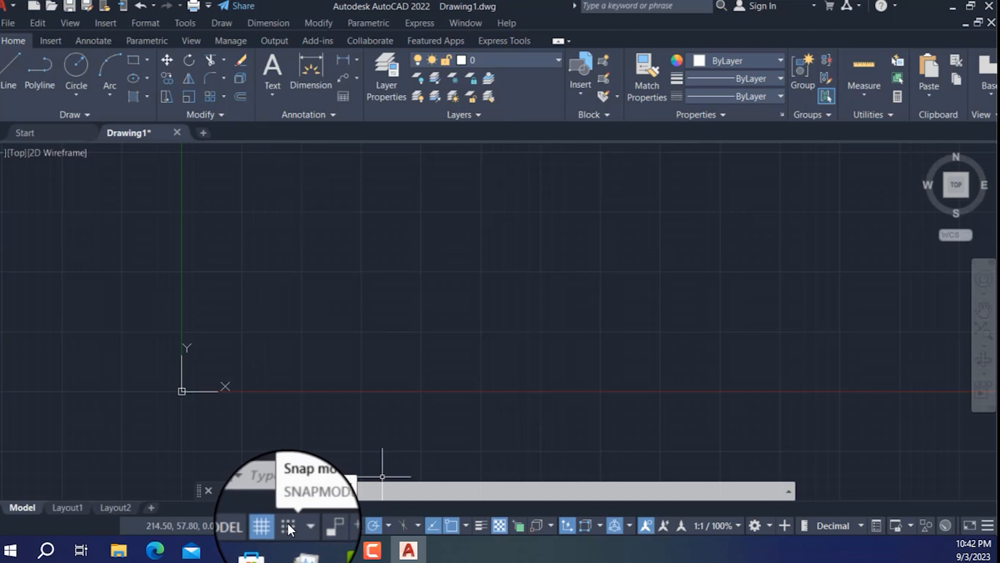
pyautogui.click(988, 527)
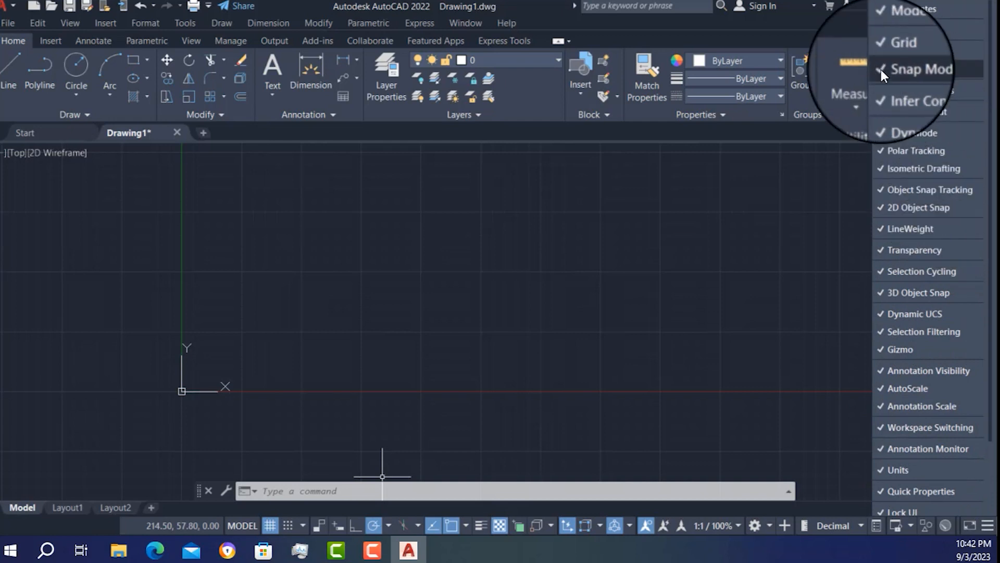
pyautogui.click(300, 523)
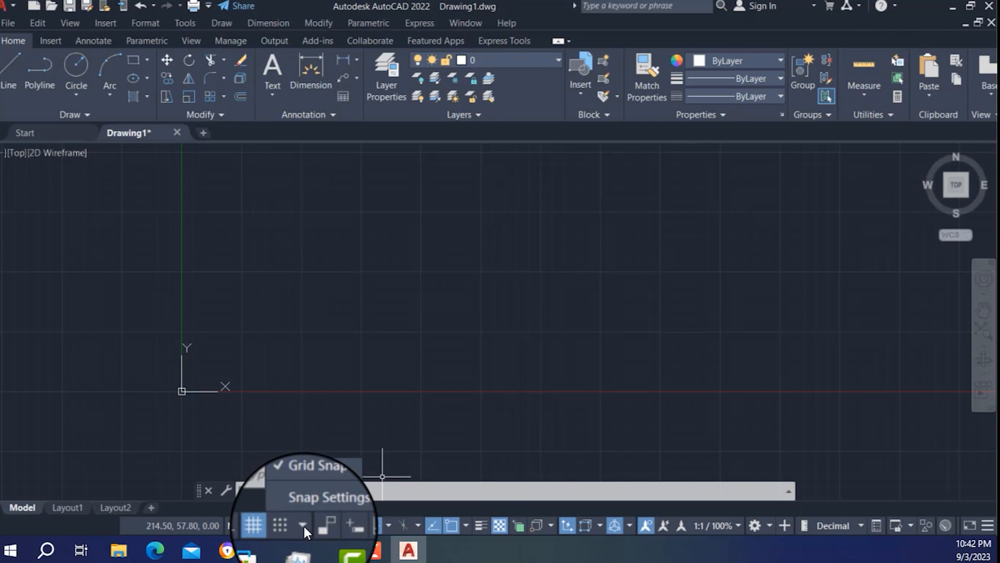
pyautogui.click(308, 510)
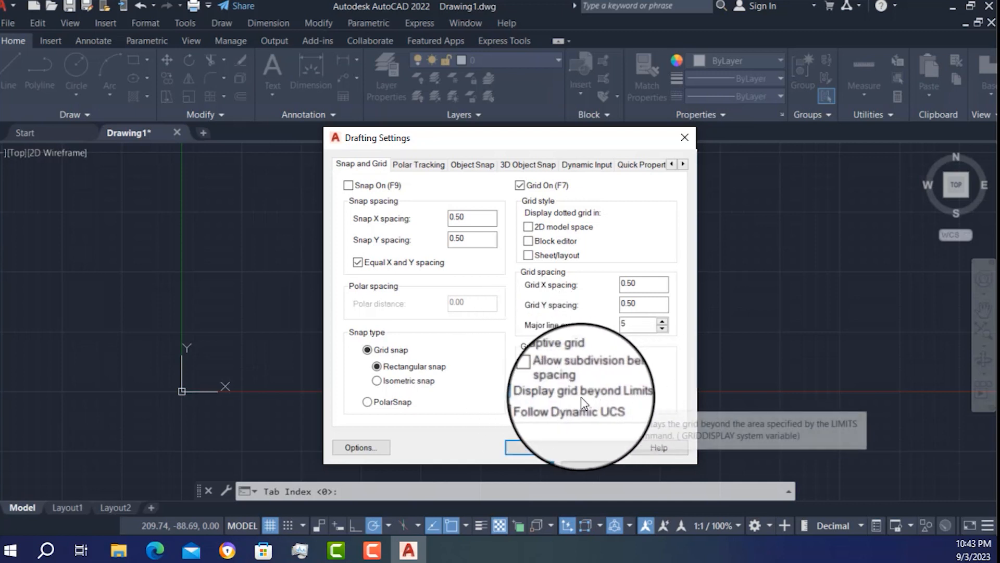
pyautogui.click(534, 395)
pyautogui.click(537, 448)
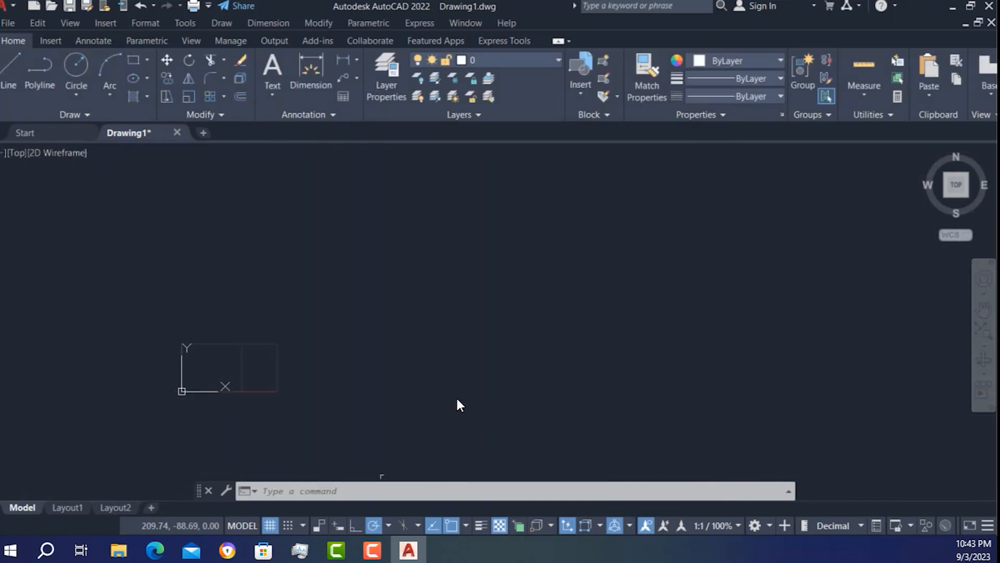
# Examine the full extent of the grid from the origin to the upper corner of the drawing limits
pyautogui.moveTo(272, 374); pyautogui.dragTo(463, 346, button='middle')
pyautogui.scroll(3, 408, 353)
pyautogui.moveTo(334, 347); pyautogui.dragTo(449, 341, button='middle')
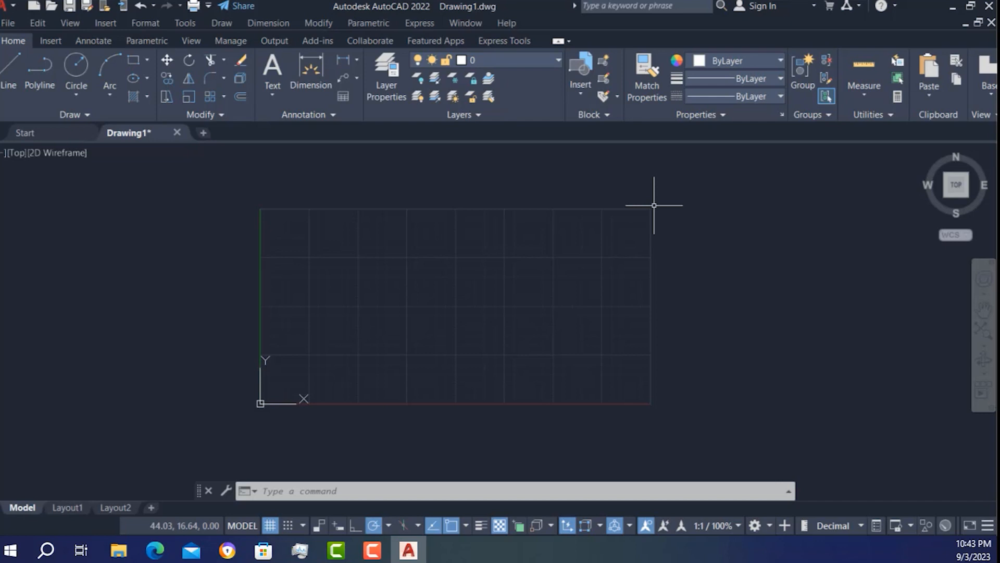
pyautogui.scroll(-2, 519, 319)
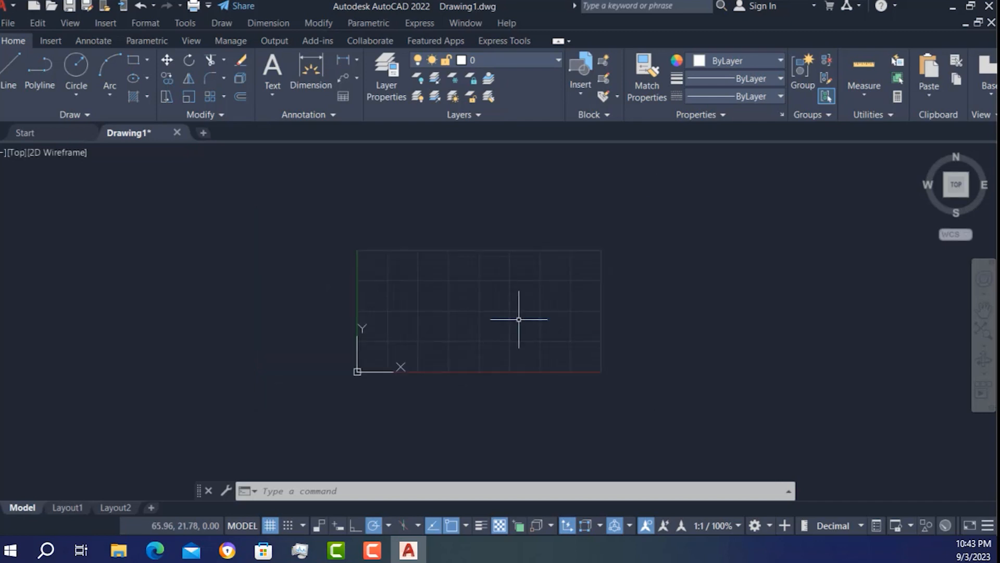